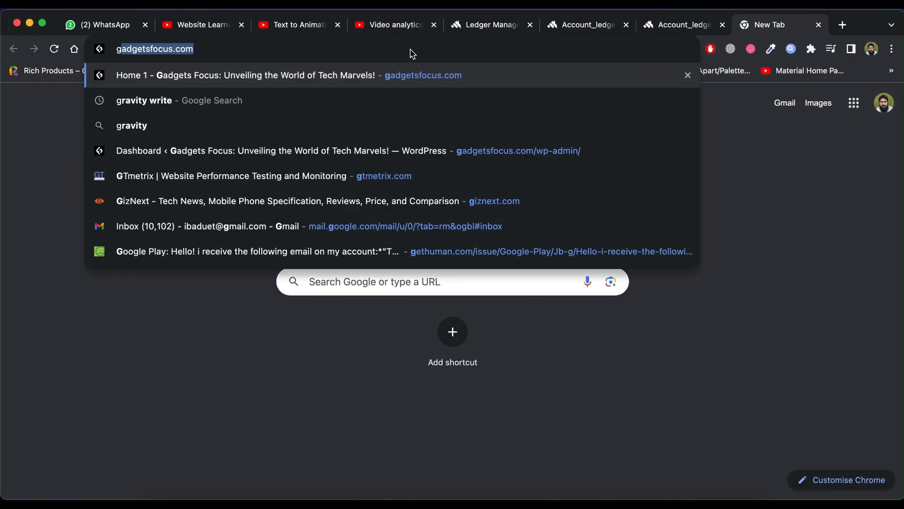
Open the GravityWrite website from the search results and start for free to reach the dashboard
{"action": "key", "text": "Return"}
{"action": "left_click", "coordinate": [177, 221]}
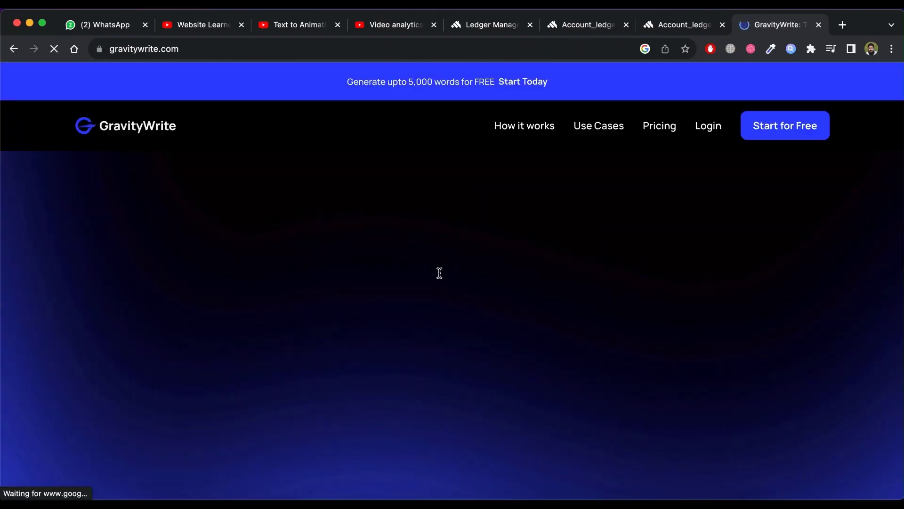
{"action": "left_click", "coordinate": [438, 419]}
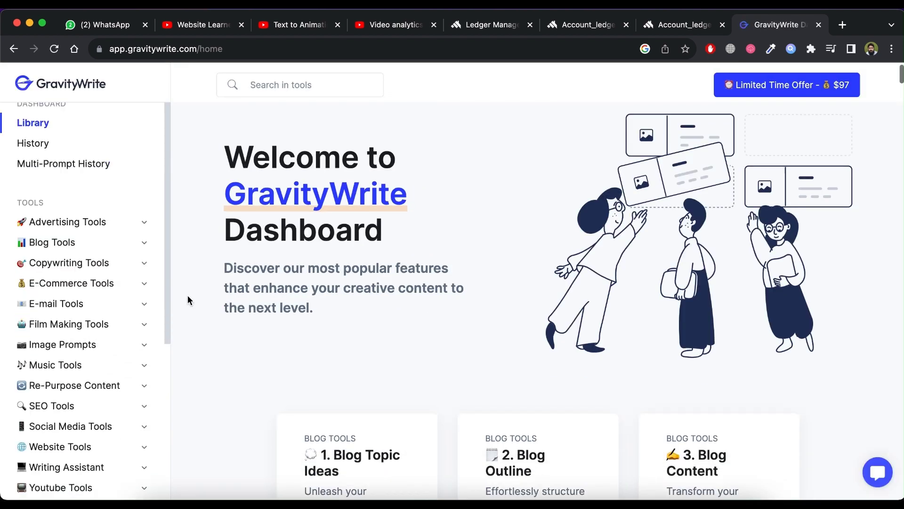
Generate a YouTube script titled 'top 5 tips for health' with the YT Script Creator
{"action": "scroll", "coordinate": [97, 328], "scroll_direction": "down", "scroll_amount": 5}
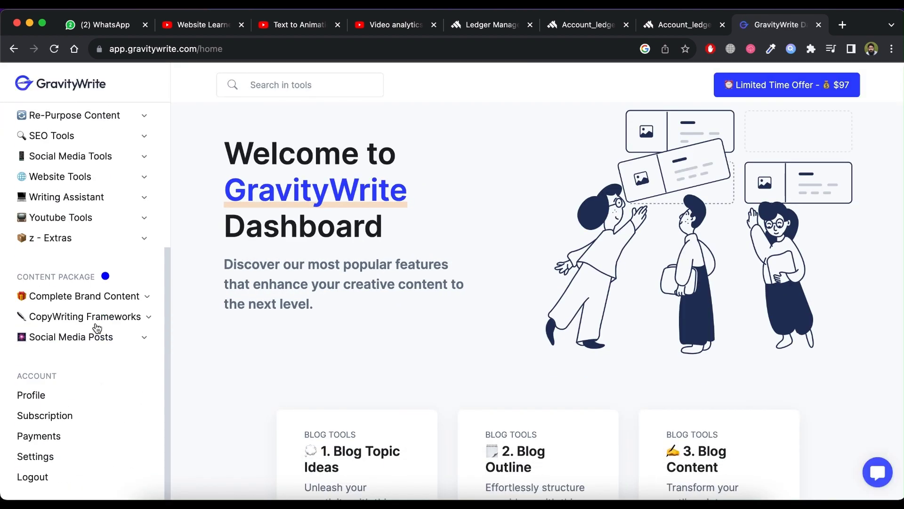
{"action": "left_click", "coordinate": [105, 220]}
{"action": "left_click", "coordinate": [77, 281]}
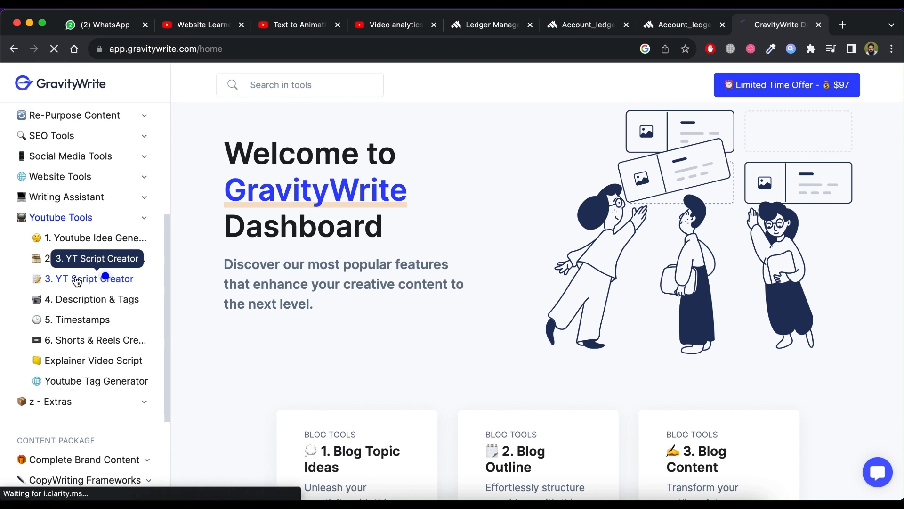
{"action": "left_click", "coordinate": [369, 259]}
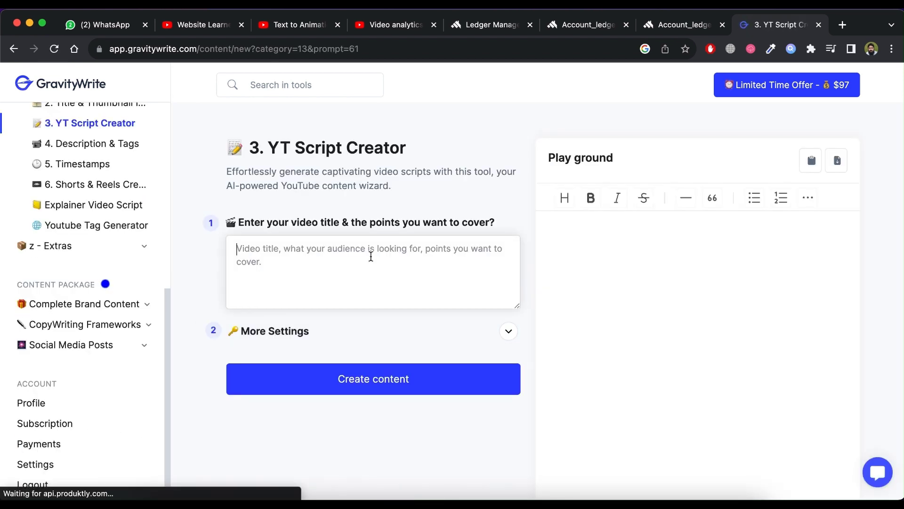
{"action": "type", "text": "top 5 tips"}
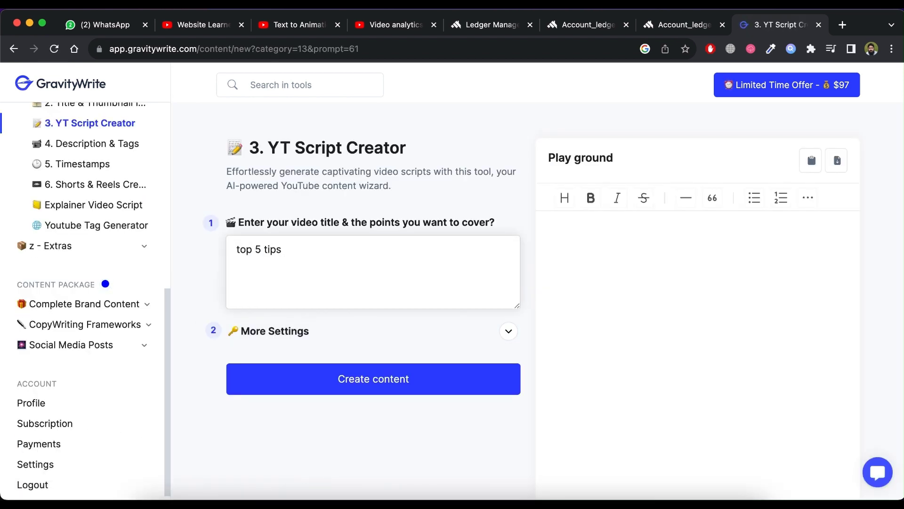
{"action": "left_click", "coordinate": [356, 382]}
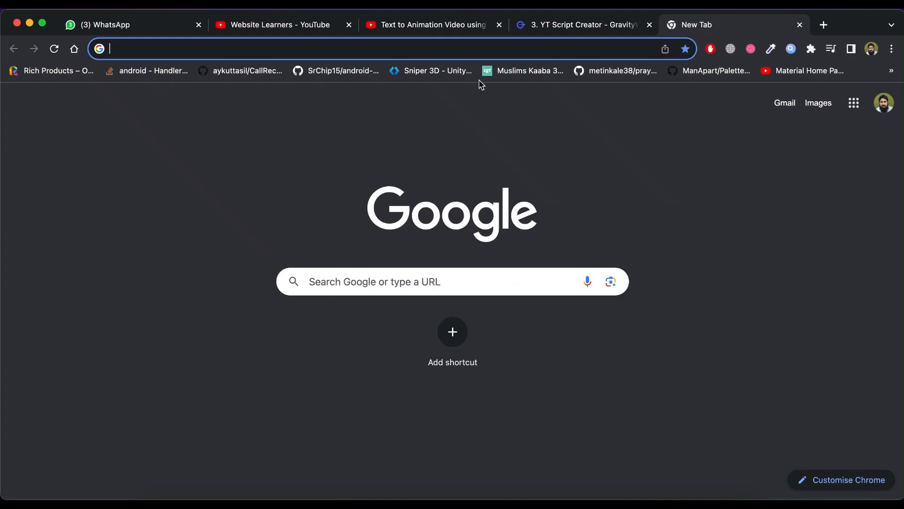
Load steve.ai and sign up for free using a Google account
{"action": "type", "text": "https://www.steve.ai/"}
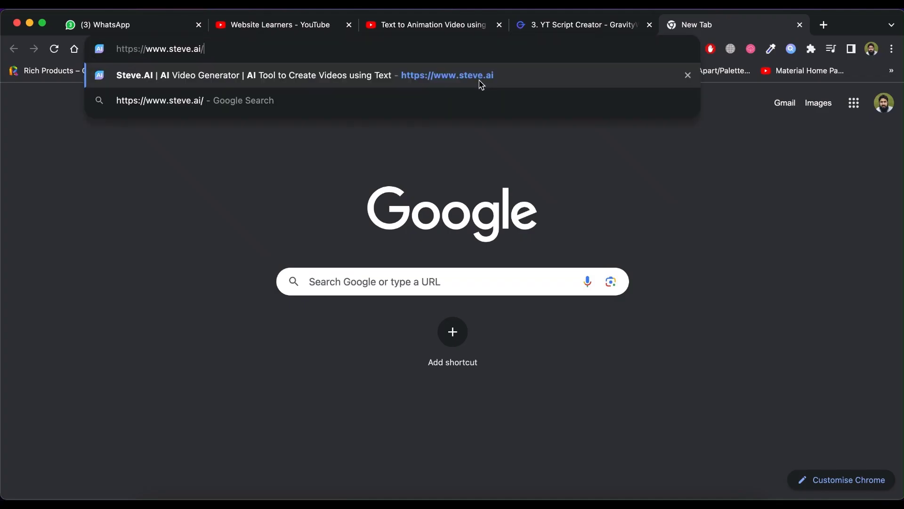
{"action": "key", "text": "Return"}
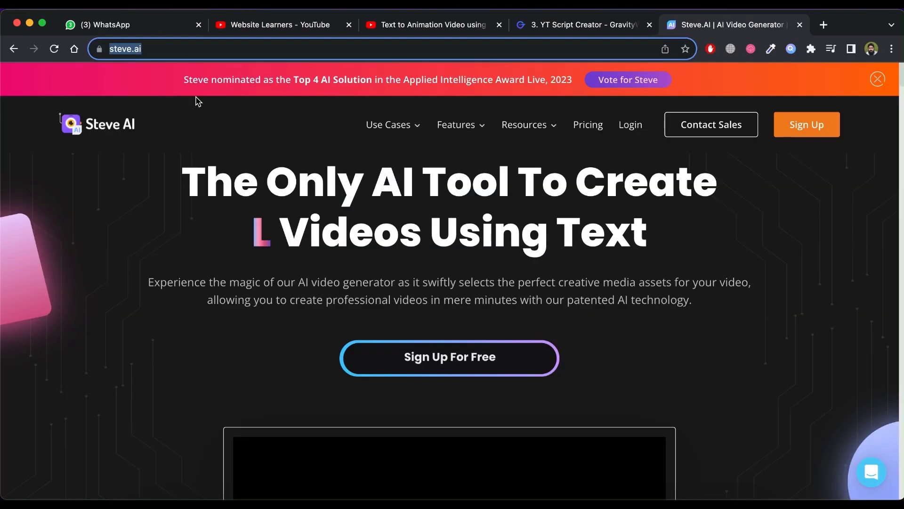
{"action": "left_click", "coordinate": [442, 361]}
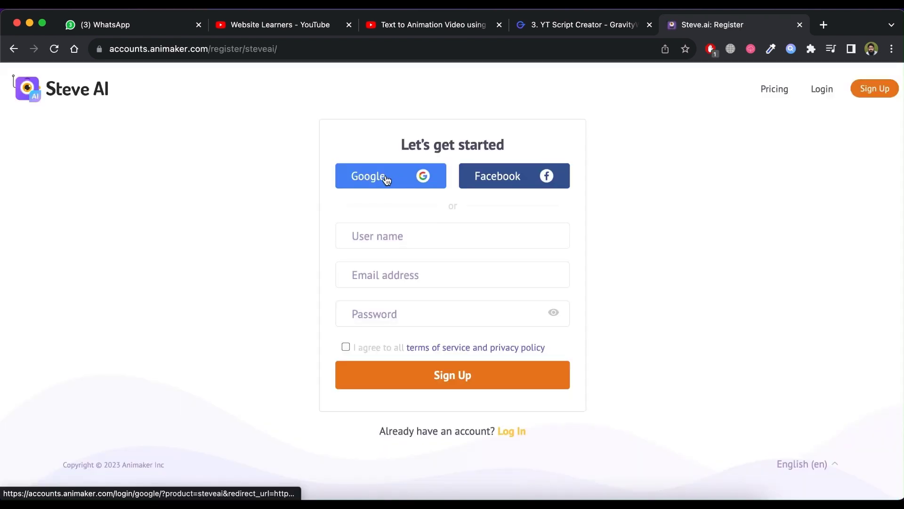
{"action": "left_click", "coordinate": [387, 179]}
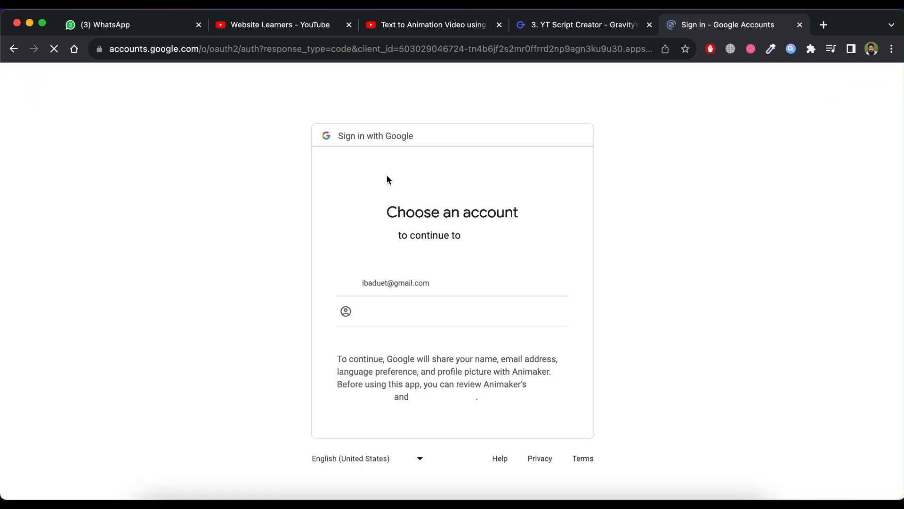
{"action": "left_click", "coordinate": [397, 287]}
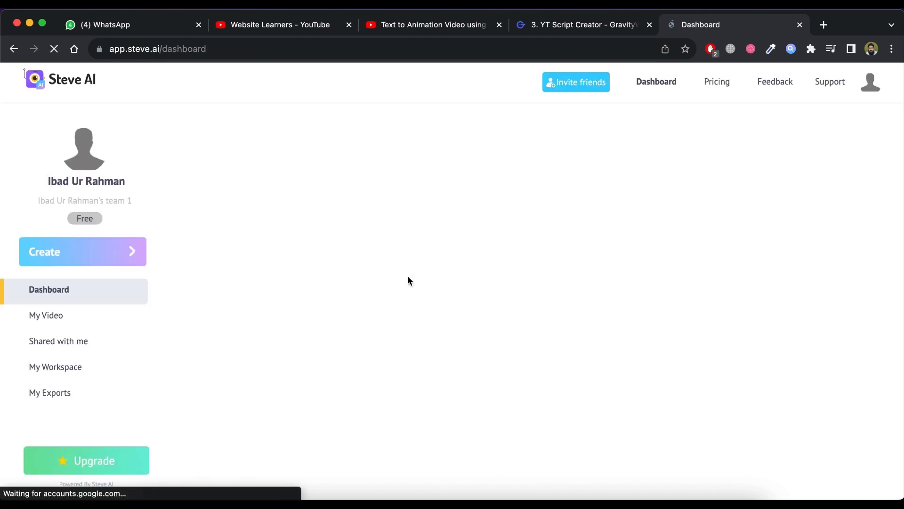
{"action": "mouse_move", "coordinate": [451, 385]}
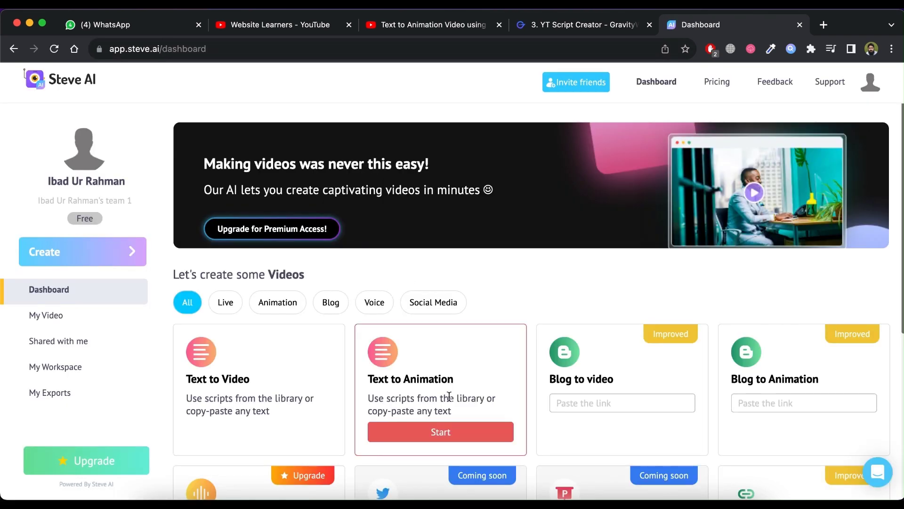
{"action": "scroll", "coordinate": [465, 380], "scroll_direction": "down", "scroll_amount": 1}
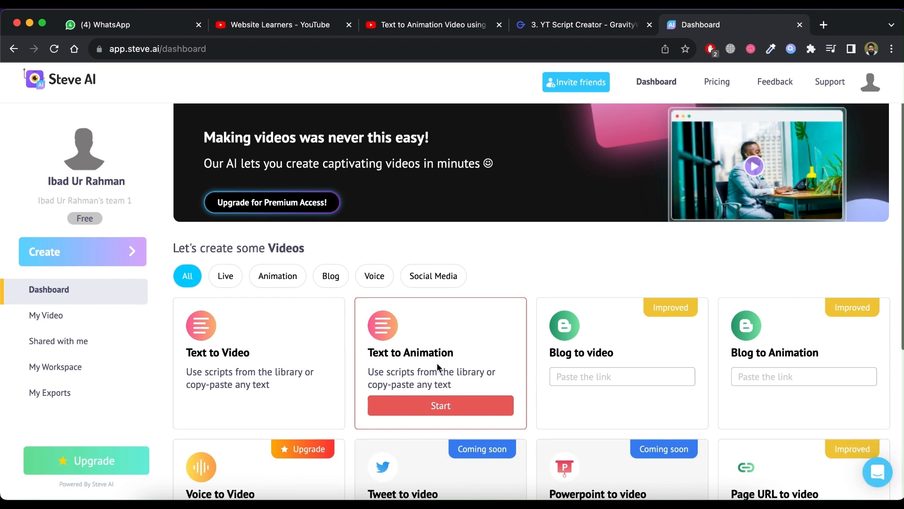
Start a Text to Animation video and paste in the GravityWrite health-tips script
{"action": "left_click", "coordinate": [443, 408]}
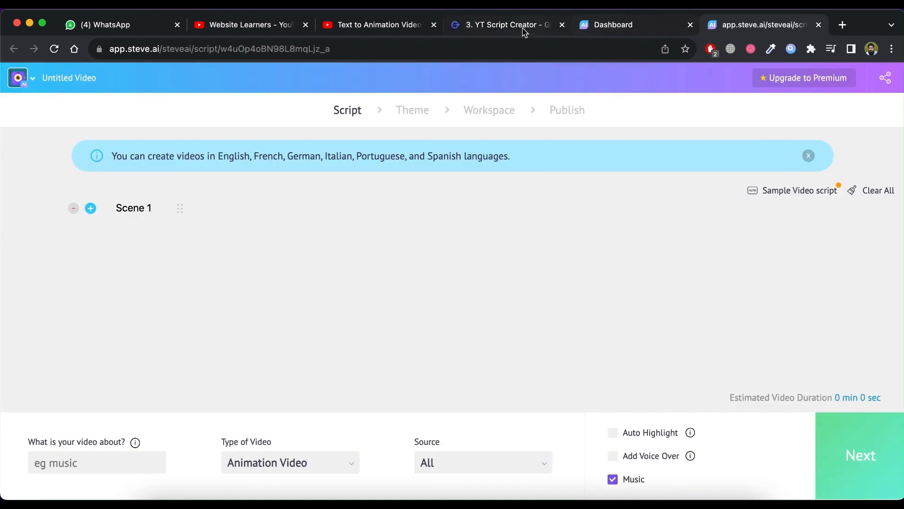
{"action": "left_click", "coordinate": [473, 25]}
{"action": "scroll", "coordinate": [530, 343], "scroll_direction": "down", "scroll_amount": 6}
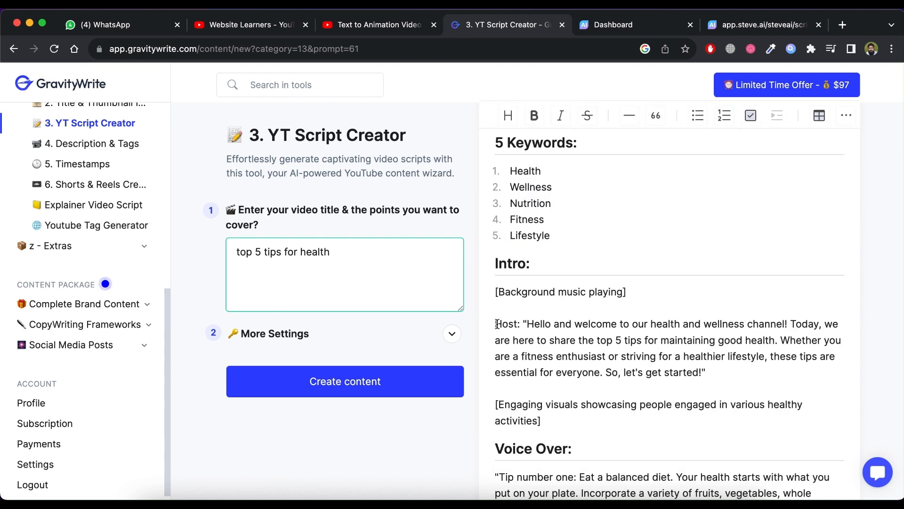
{"action": "left_click_drag", "start_coordinate": [498, 323], "coordinate": [542, 422]}
{"action": "left_click", "coordinate": [756, 24]}
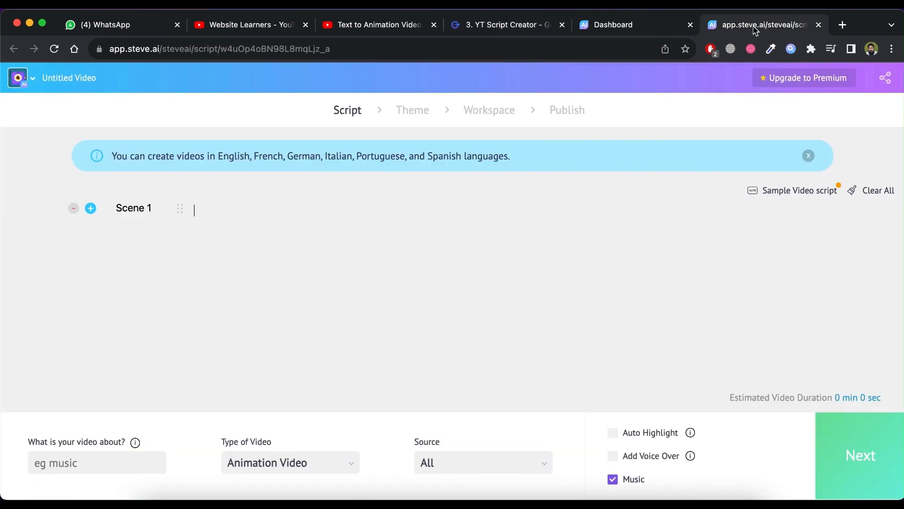
{"action": "key", "text": "super+v"}
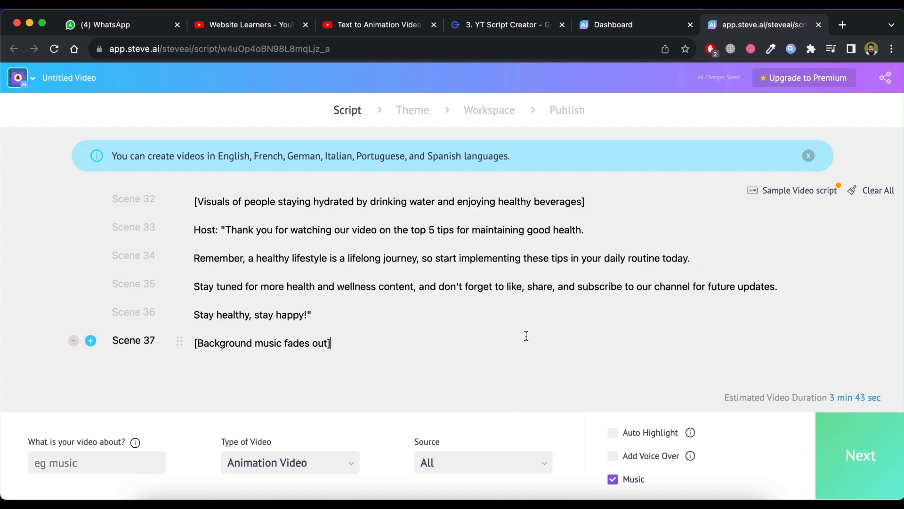
Set the video topic to health and generate a Joanna US English voice-over
{"action": "left_click", "coordinate": [120, 457]}
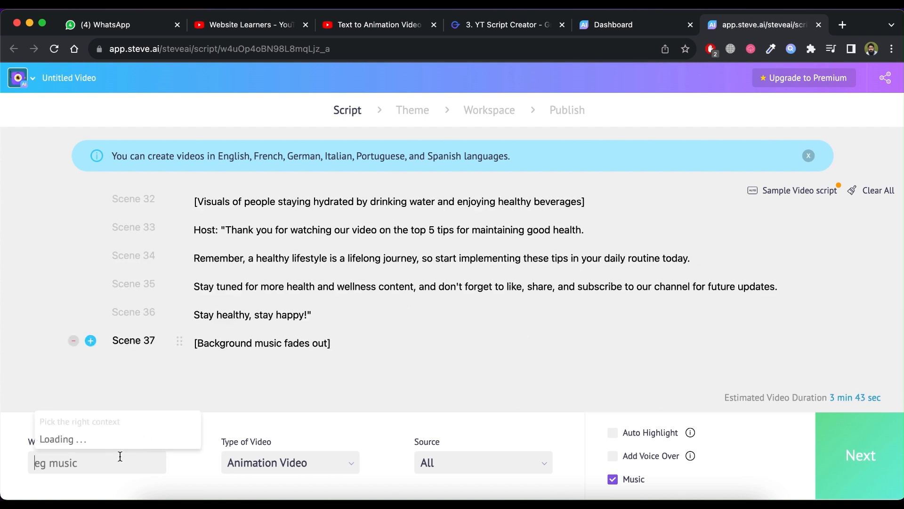
{"action": "type", "text": "ealth"}
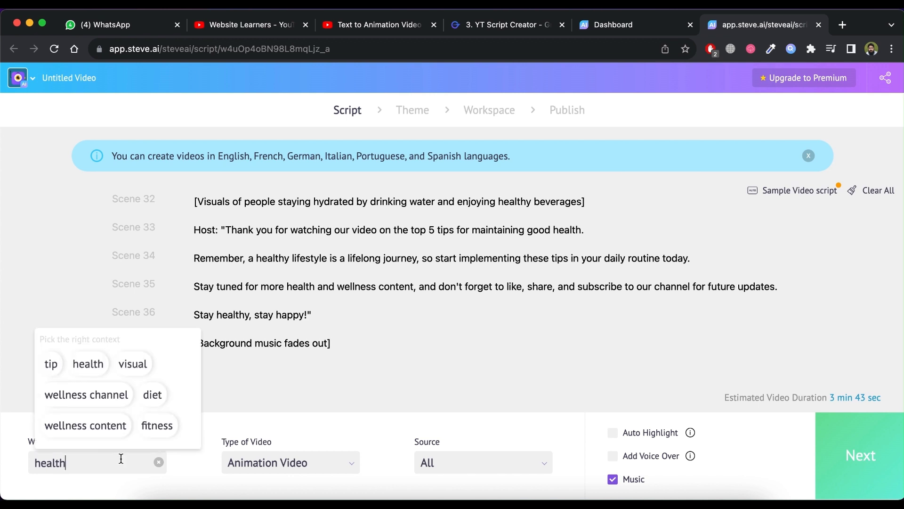
{"action": "left_click", "coordinate": [554, 440]}
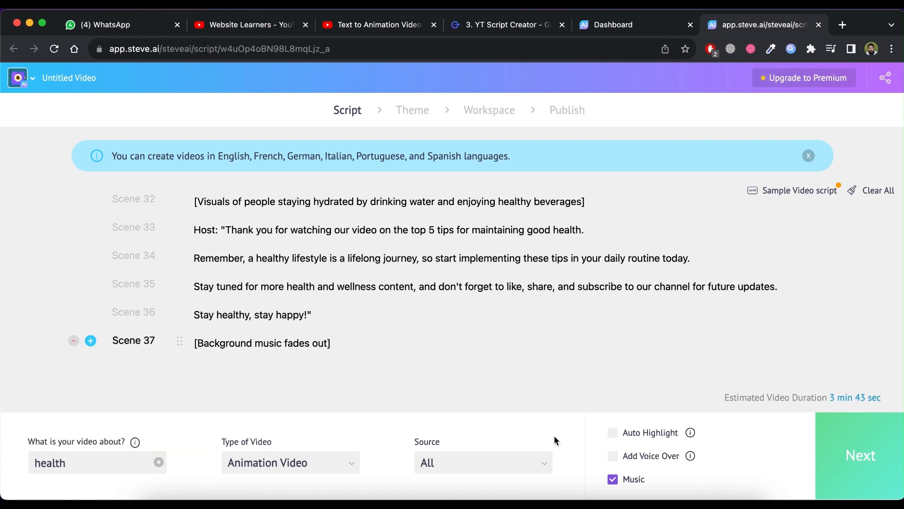
{"action": "left_click", "coordinate": [613, 457]}
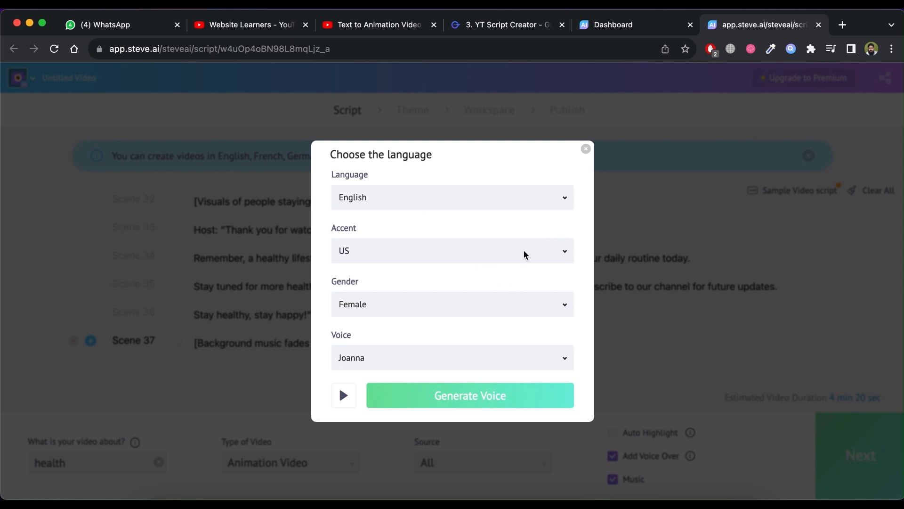
{"action": "left_click", "coordinate": [496, 399]}
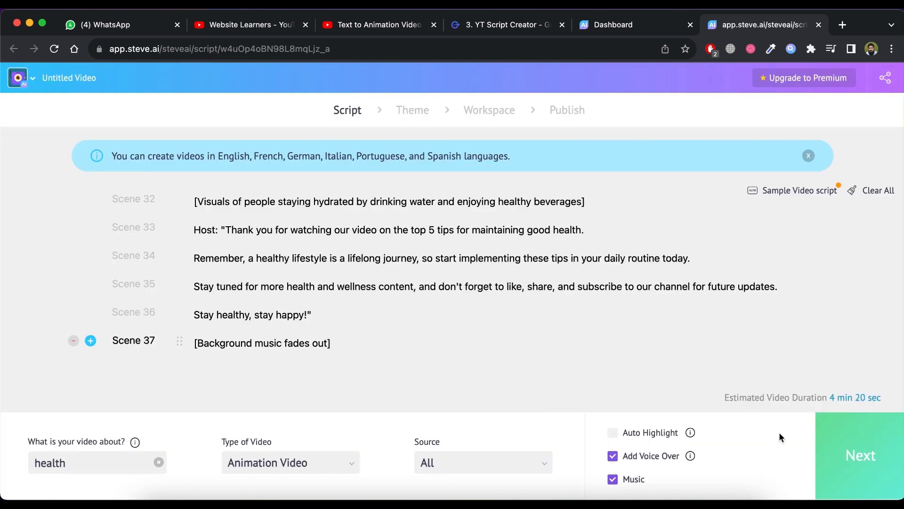
Apply the 'A very warm welcome' design style and preview the generated 3:56 video
{"action": "left_click", "coordinate": [866, 454]}
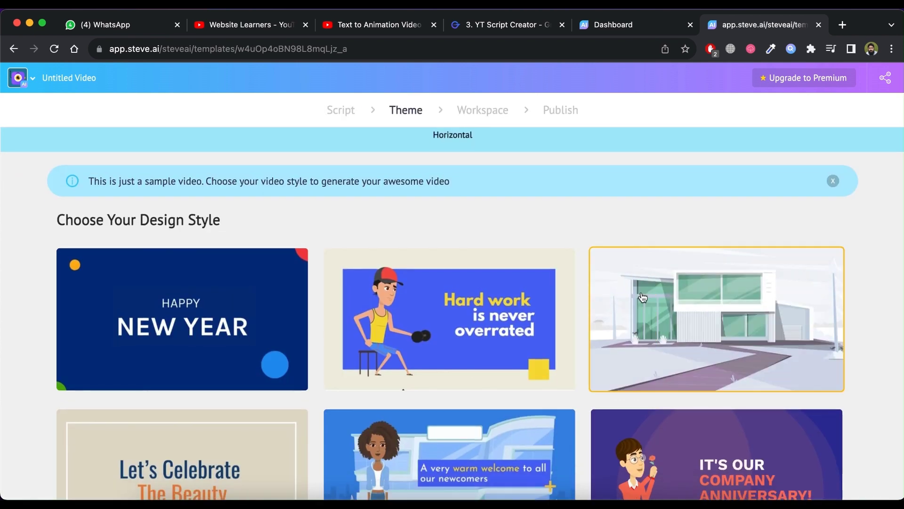
{"action": "scroll", "coordinate": [643, 297], "scroll_direction": "down", "scroll_amount": 1}
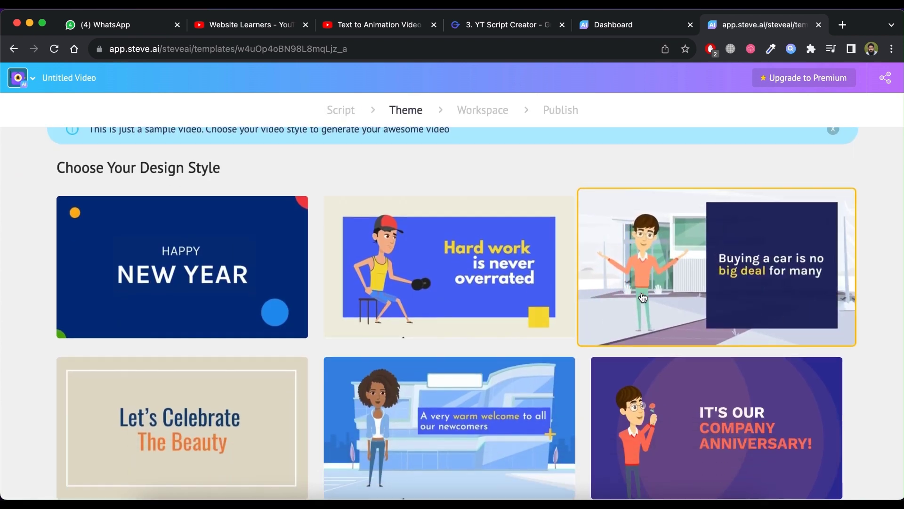
{"action": "scroll", "coordinate": [457, 265], "scroll_direction": "down", "scroll_amount": 3}
{"action": "left_click", "coordinate": [457, 264]}
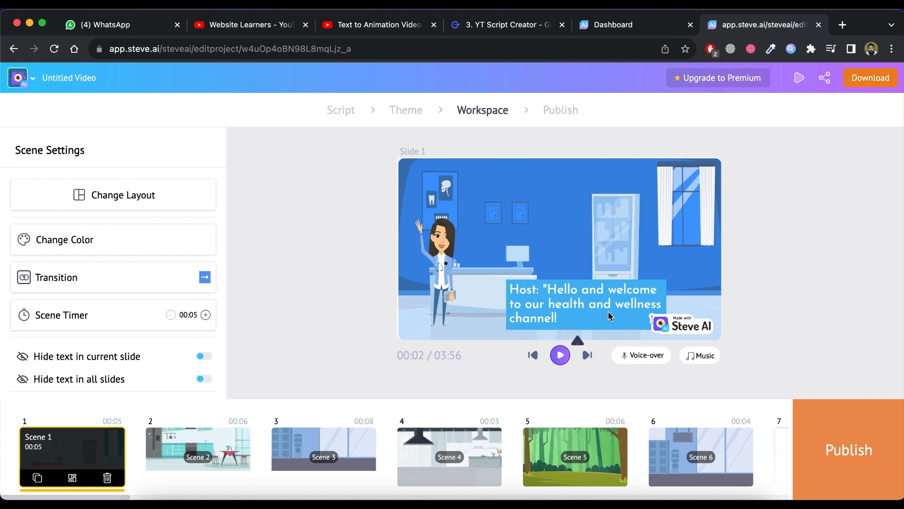
{"action": "scroll", "coordinate": [736, 445], "scroll_direction": "right", "scroll_amount": 10}
{"action": "scroll", "coordinate": [737, 448], "scroll_direction": "left", "scroll_amount": 10}
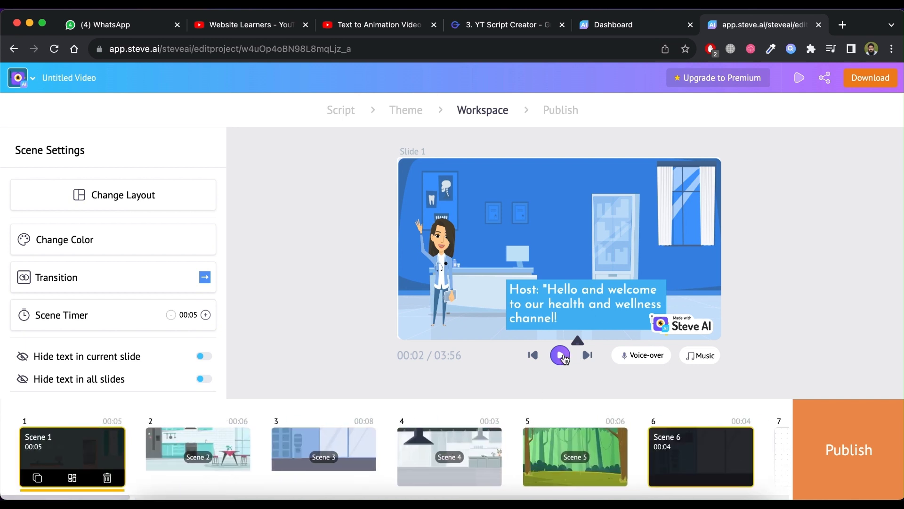
{"action": "left_click", "coordinate": [560, 356]}
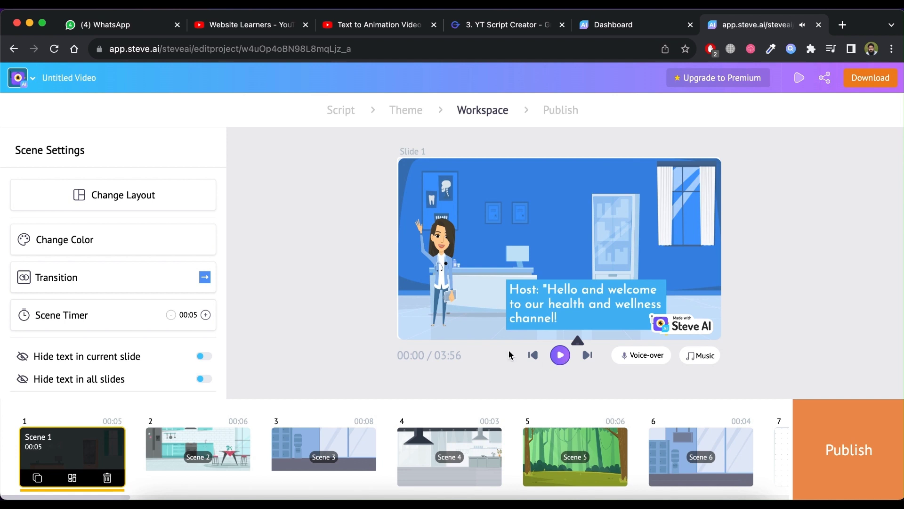
Change the scene 1 host's action to Standing and talking
{"action": "left_click", "coordinate": [442, 285]}
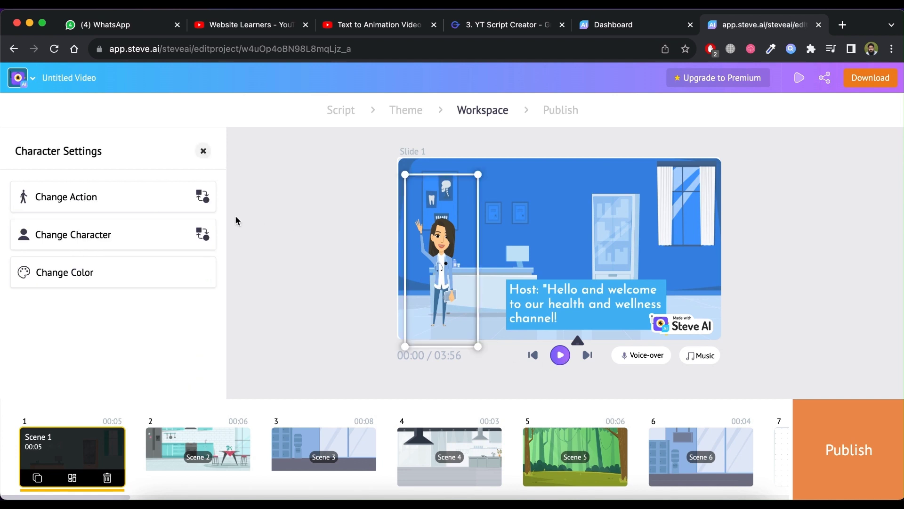
{"action": "left_click", "coordinate": [115, 240]}
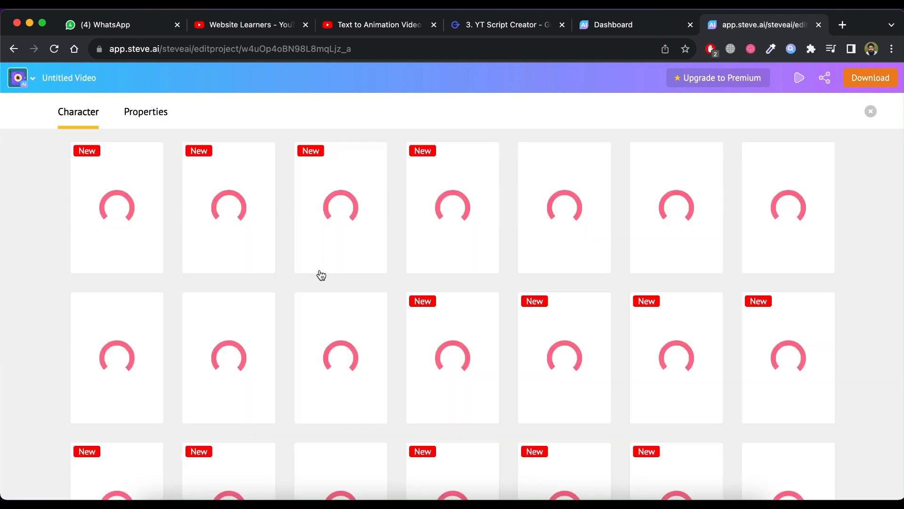
{"action": "key", "text": "Escape"}
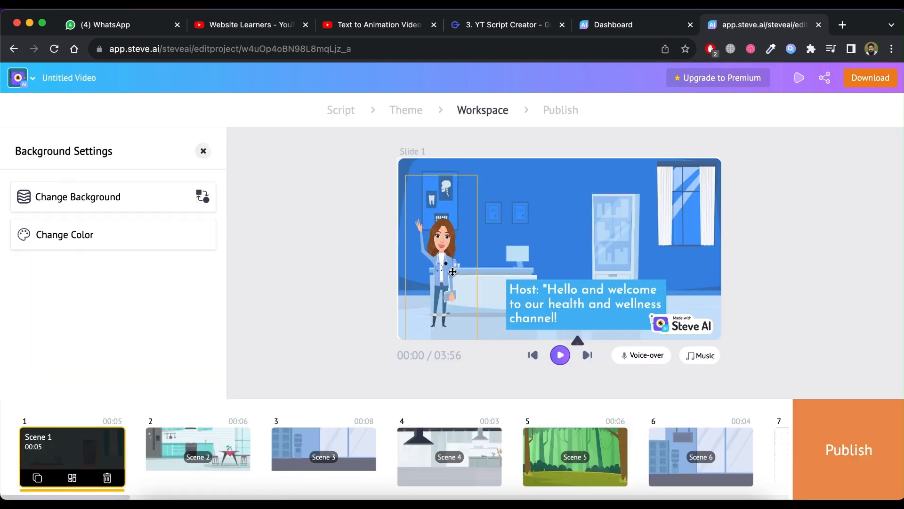
{"action": "left_click", "coordinate": [431, 254]}
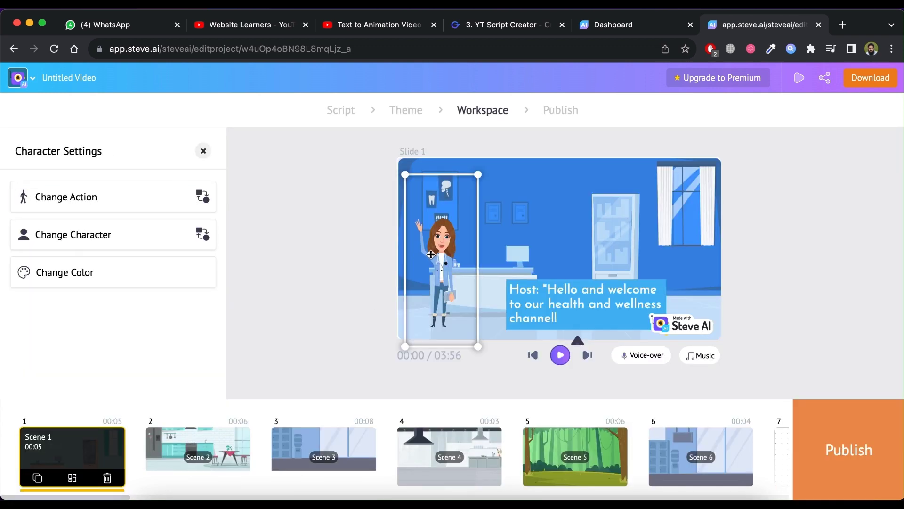
{"action": "left_click", "coordinate": [136, 203]}
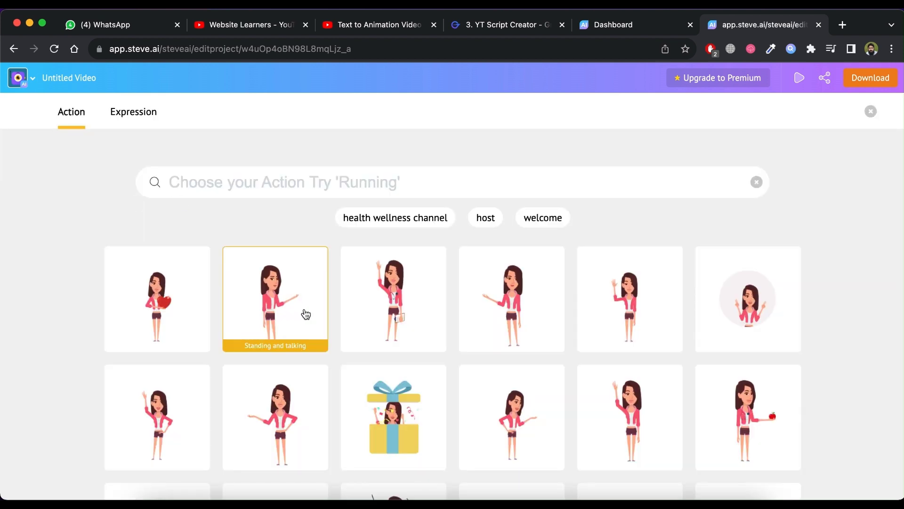
{"action": "left_click", "coordinate": [306, 314]}
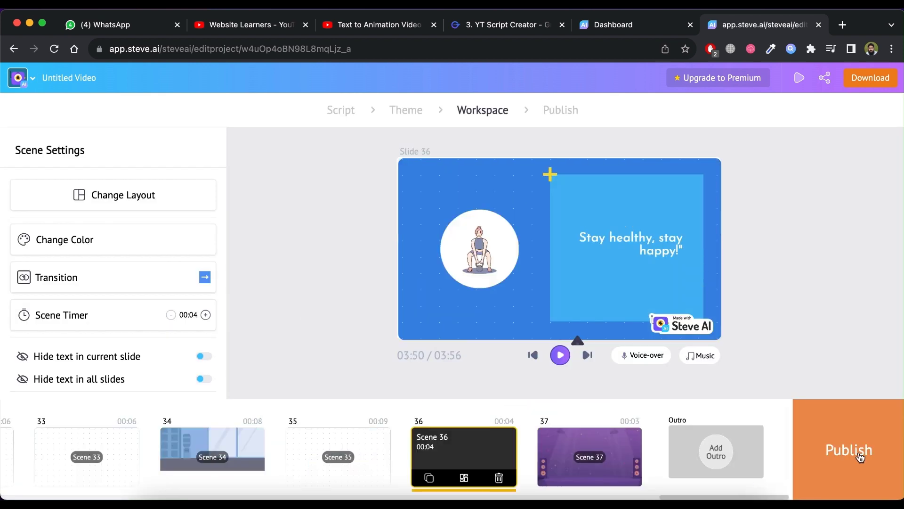
Check the 'Stay healthy, stay happy!' closing text unchanged and proceed to publishing
{"action": "left_click", "coordinate": [672, 250]}
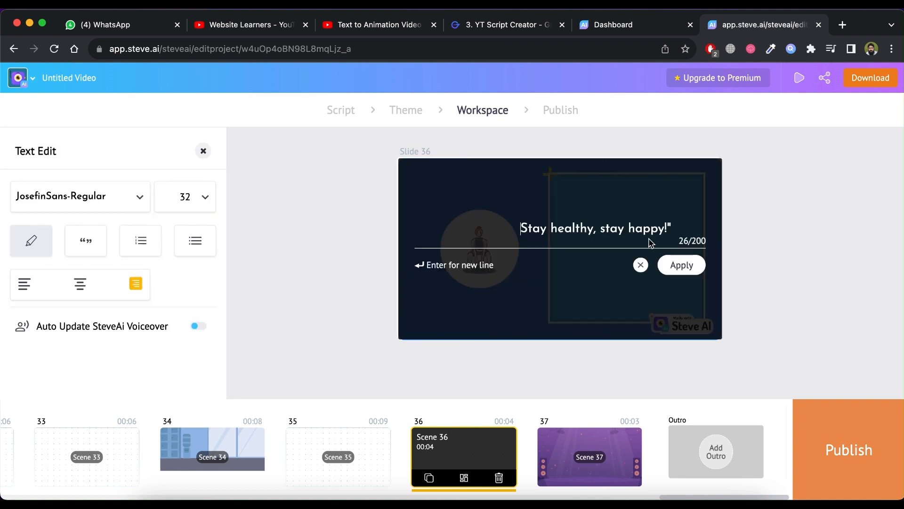
{"action": "left_click", "coordinate": [640, 264]}
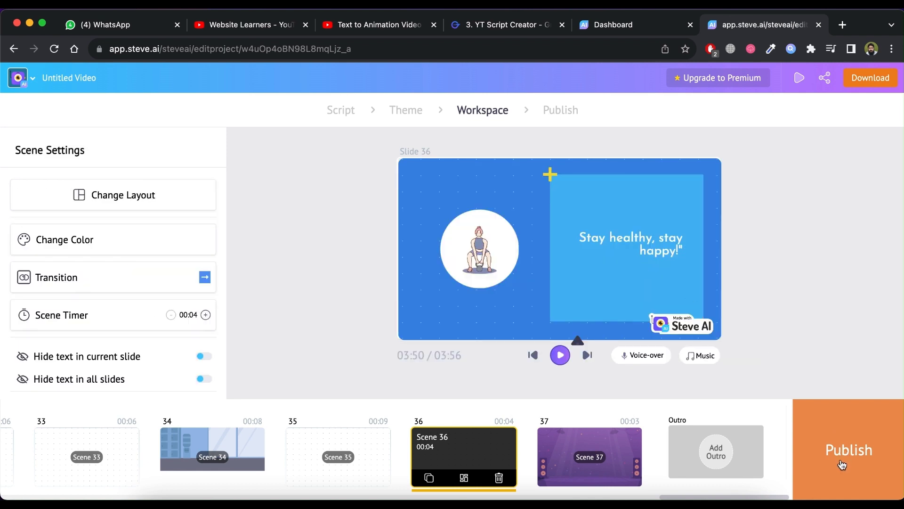
{"action": "left_click", "coordinate": [842, 465]}
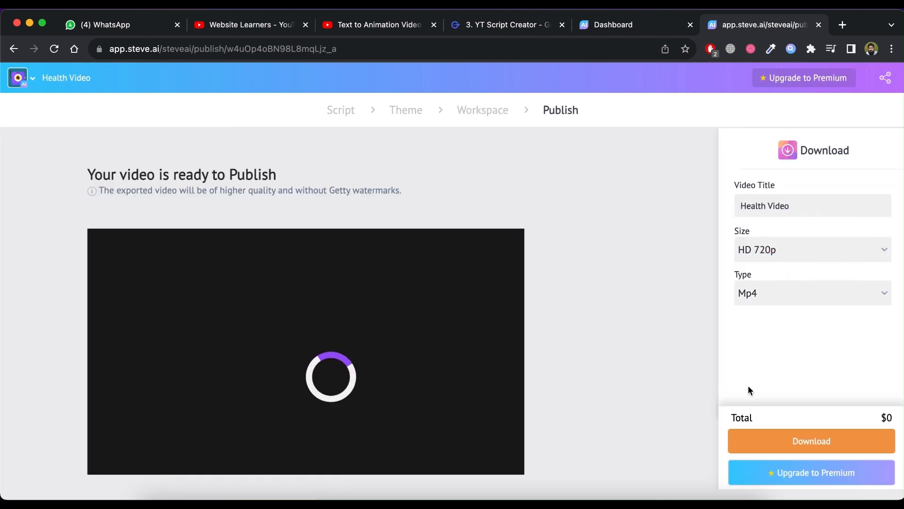
Download the Health Video as an HD 720p MP4 using one free credit
{"action": "scroll", "coordinate": [749, 386], "scroll_direction": "down", "scroll_amount": 1}
{"action": "left_click", "coordinate": [788, 422]}
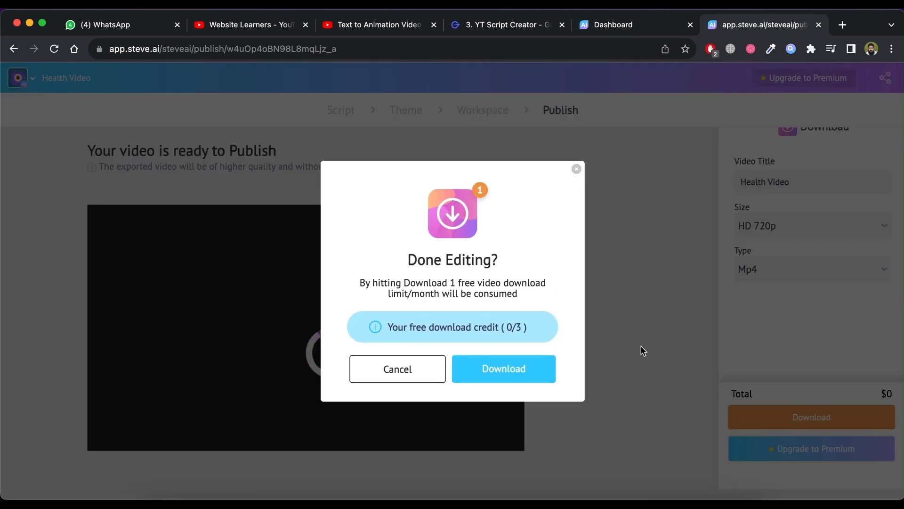
{"action": "left_click", "coordinate": [518, 369]}
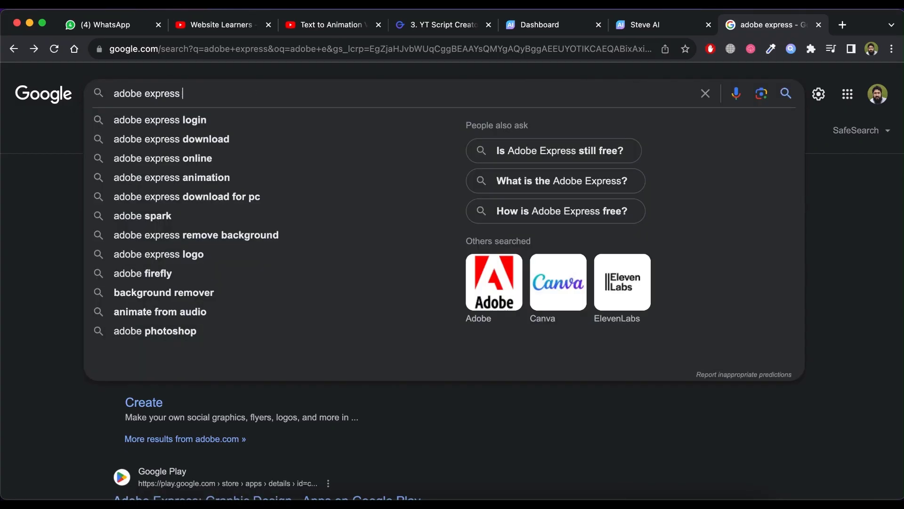
Search 'adobe express animation' and open Adobe Express's free animation video maker page
{"action": "left_click", "coordinate": [259, 121]}
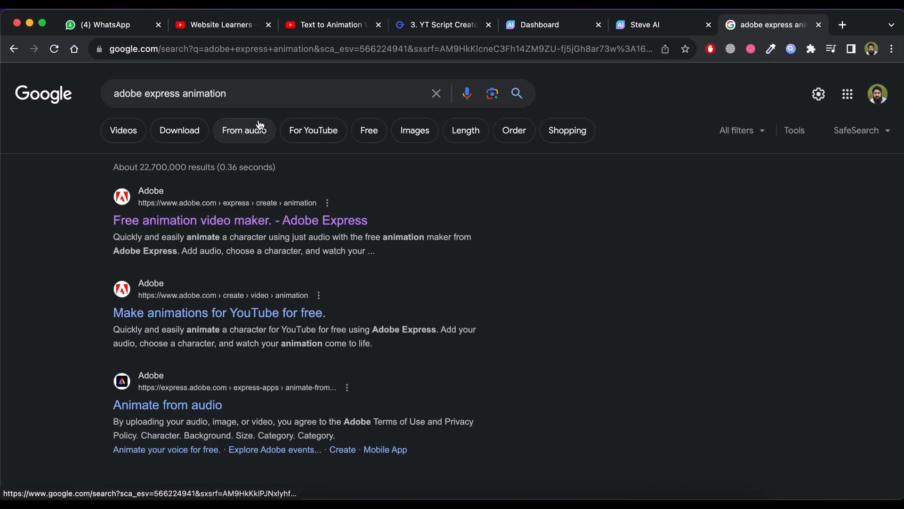
{"action": "left_click", "coordinate": [202, 218]}
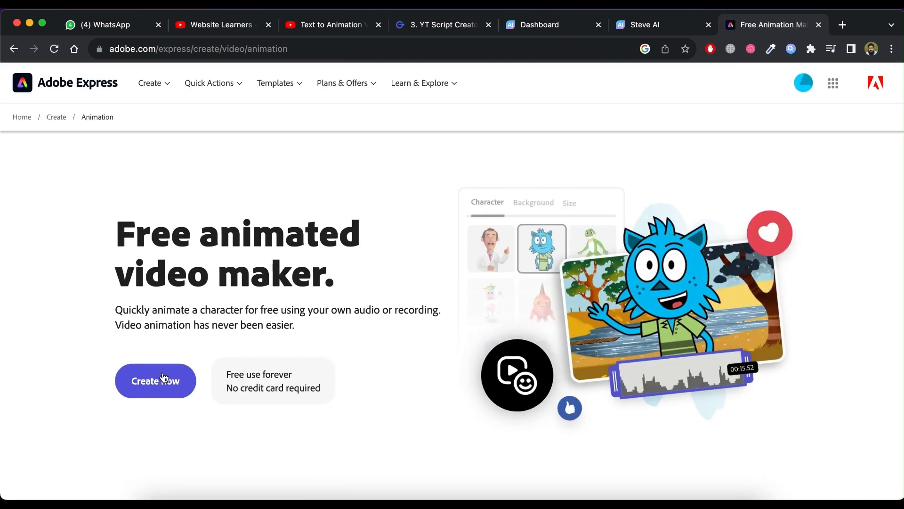
Start an Animate from audio project with Emerson as the character, dismissing the microphone prompt
{"action": "left_click", "coordinate": [155, 360]}
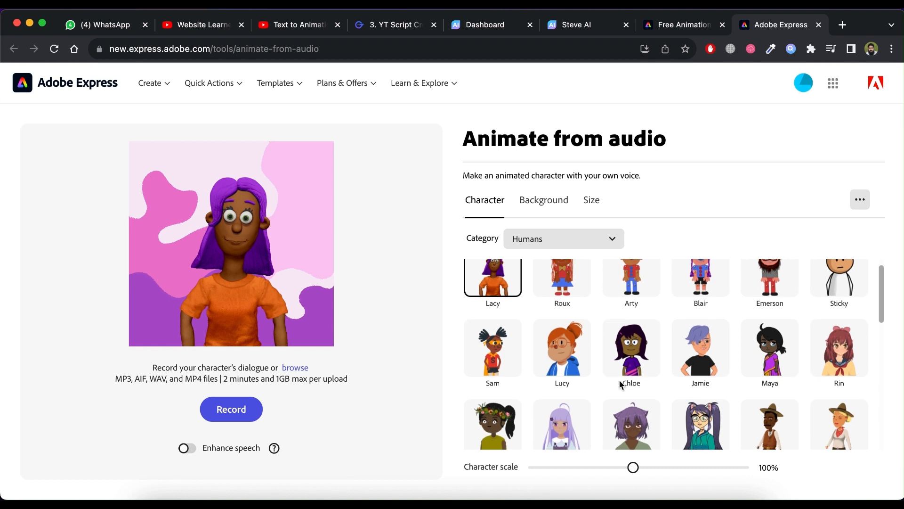
{"action": "left_click", "coordinate": [770, 300]}
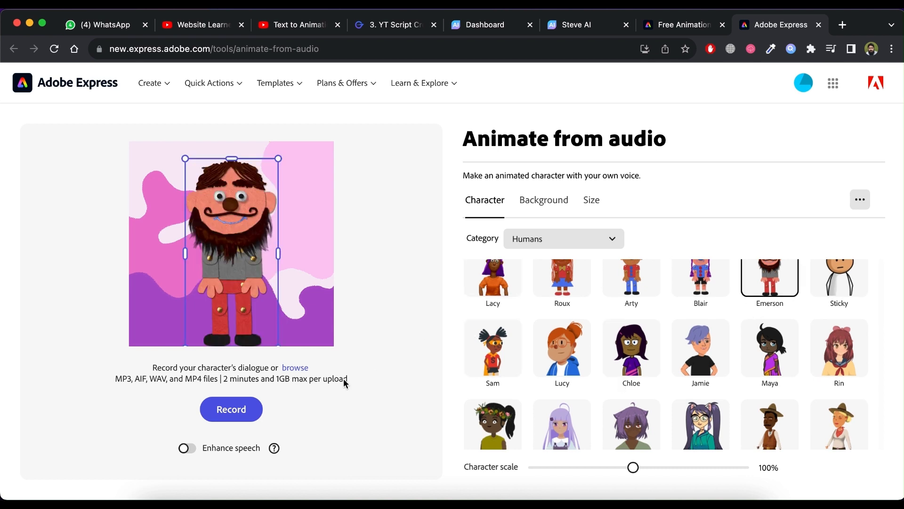
{"action": "left_click", "coordinate": [245, 409]}
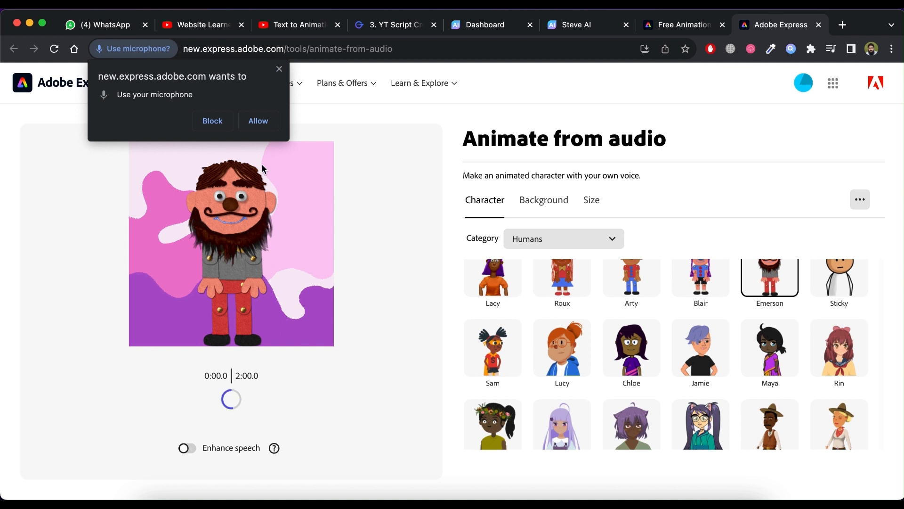
{"action": "left_click", "coordinate": [279, 68]}
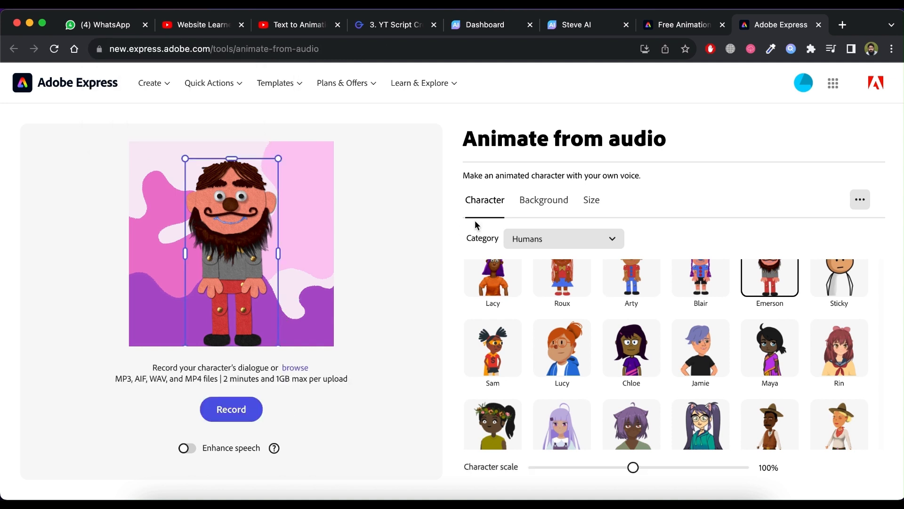
{"action": "left_click", "coordinate": [542, 203]}
Give Emerson the Spring Season background and a Landscape 1.97:1 size
{"action": "scroll", "coordinate": [570, 426], "scroll_direction": "down", "scroll_amount": 3}
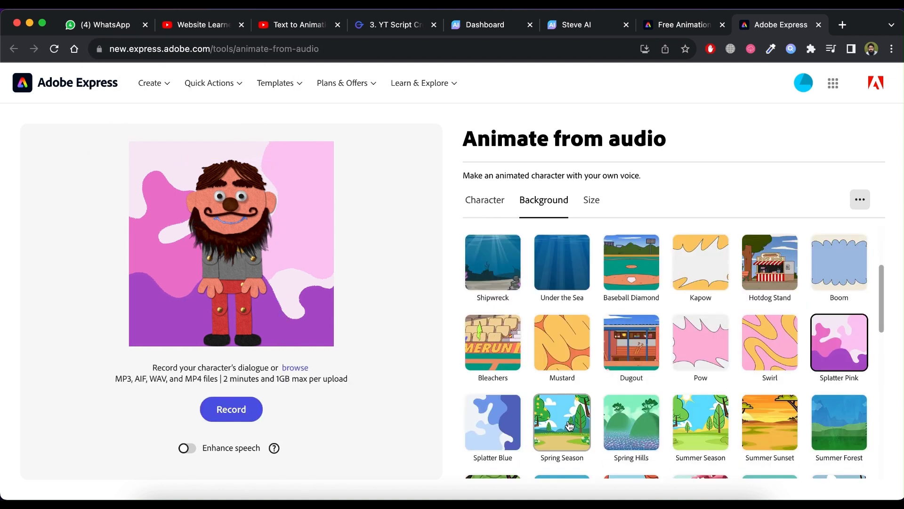
{"action": "left_click", "coordinate": [570, 426]}
{"action": "scroll", "coordinate": [570, 424], "scroll_direction": "up", "scroll_amount": 2}
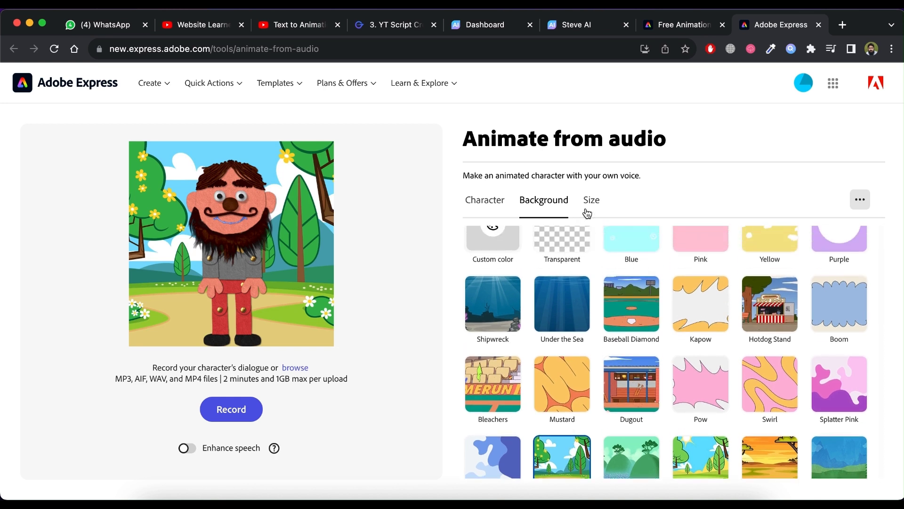
{"action": "left_click", "coordinate": [592, 200]}
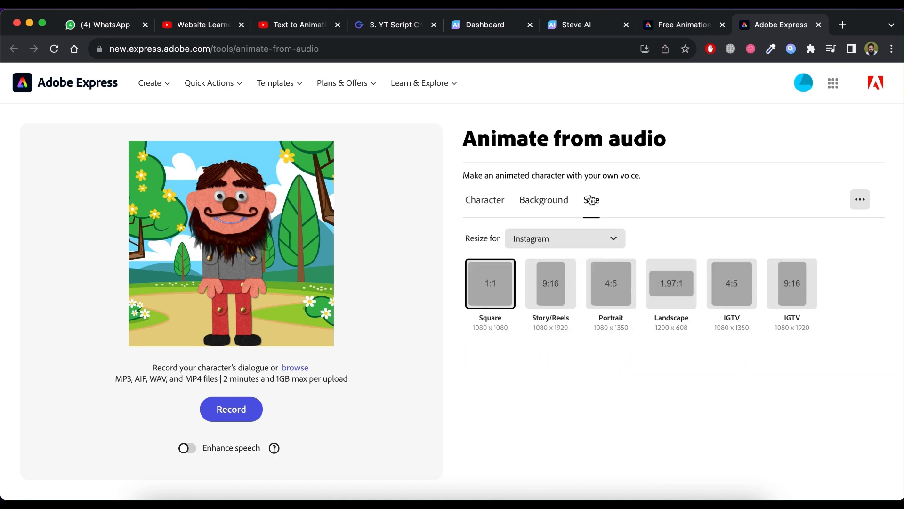
{"action": "left_click", "coordinate": [682, 299]}
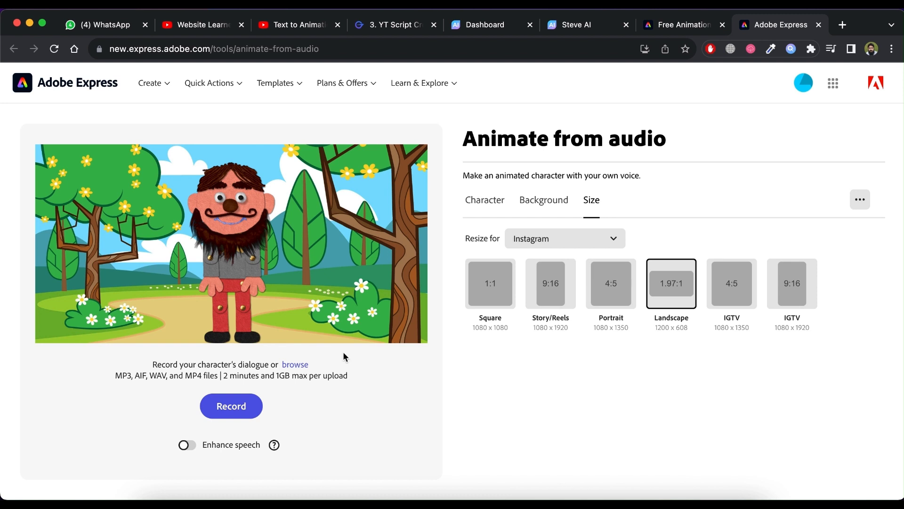
{"action": "left_click", "coordinate": [288, 367]}
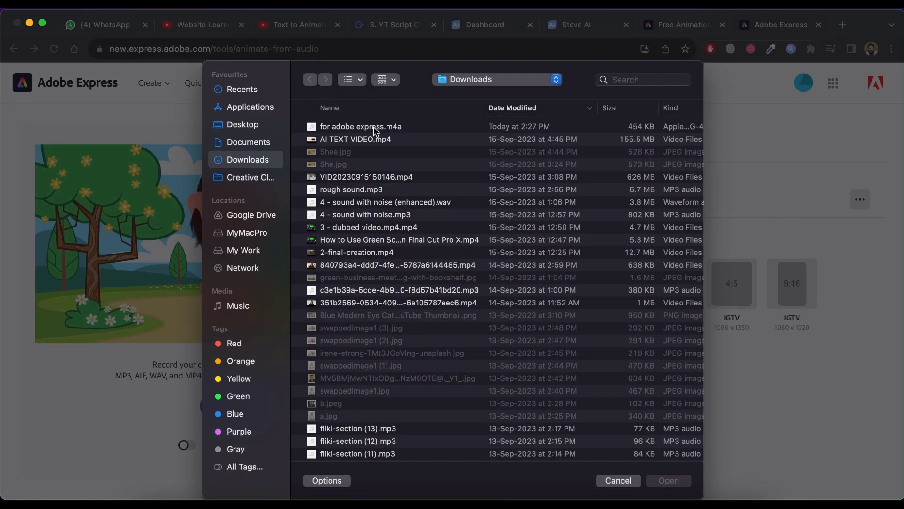
Animate from 'for adobe express.m4a', download for-adobe-express.mp4, and open it
{"action": "double_click", "coordinate": [374, 128]}
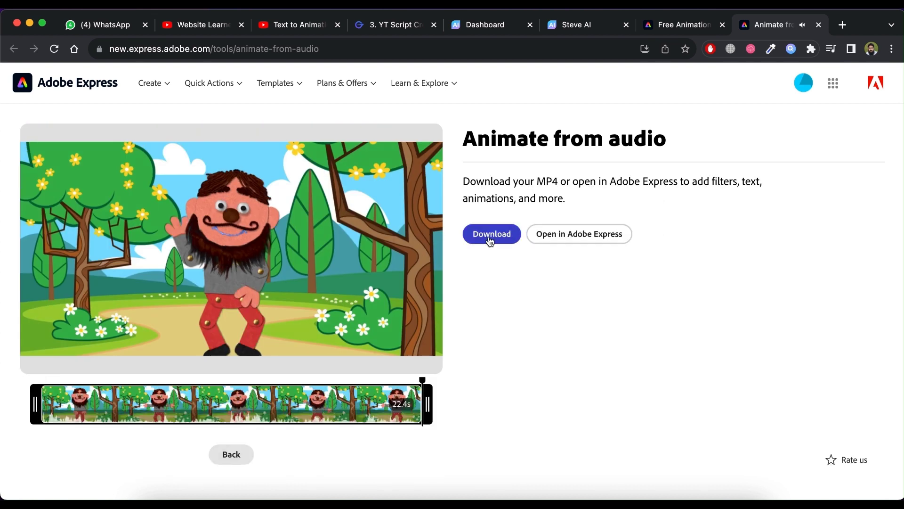
{"action": "left_click", "coordinate": [490, 240]}
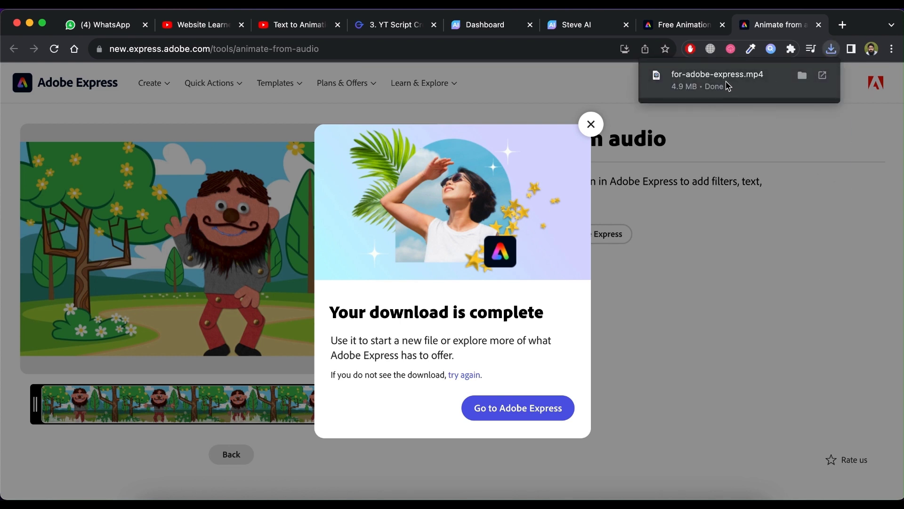
{"action": "left_click", "coordinate": [728, 86]}
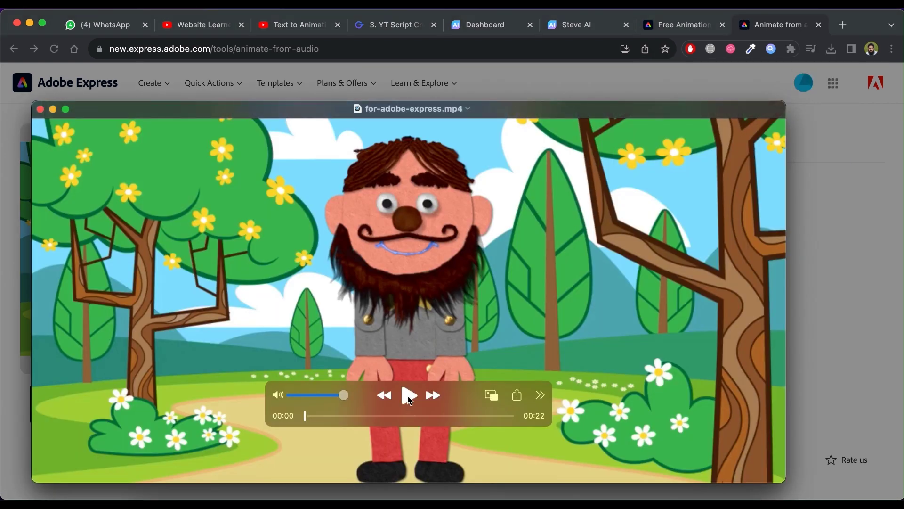